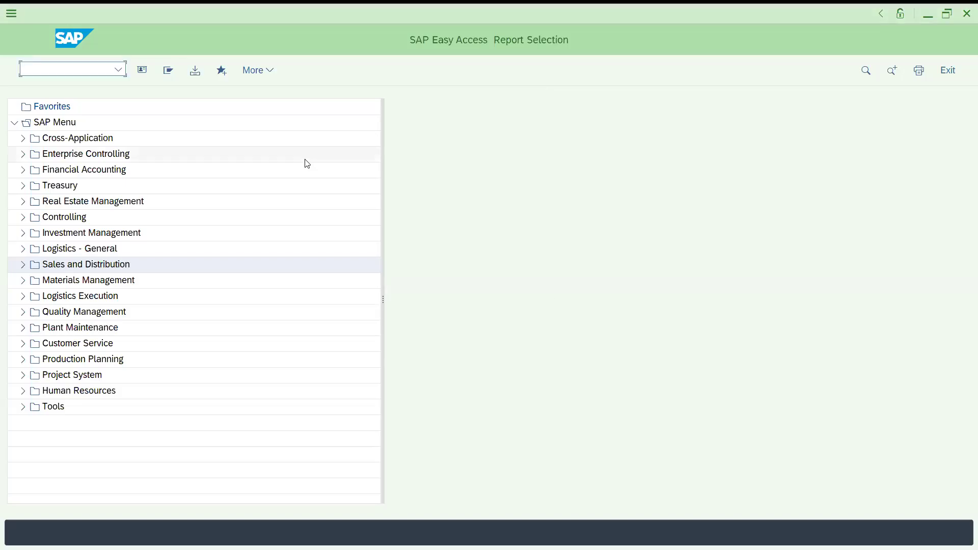
Return to SAP Easy Access, try transaction VA06, and dismiss its no-longer-supported notice.
{"action": "type", "text": "/"}
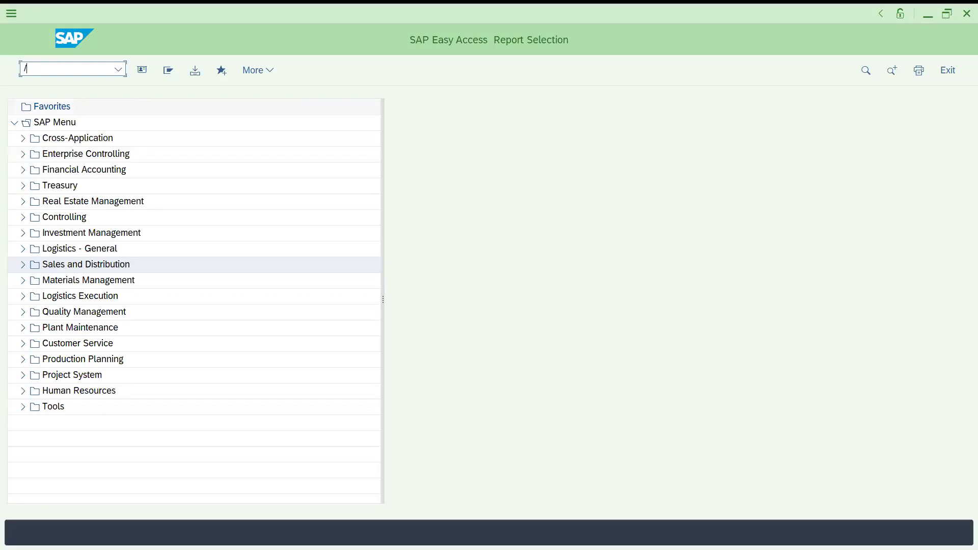
{"action": "type", "text": "n"}
{"action": "key", "text": "Return"}
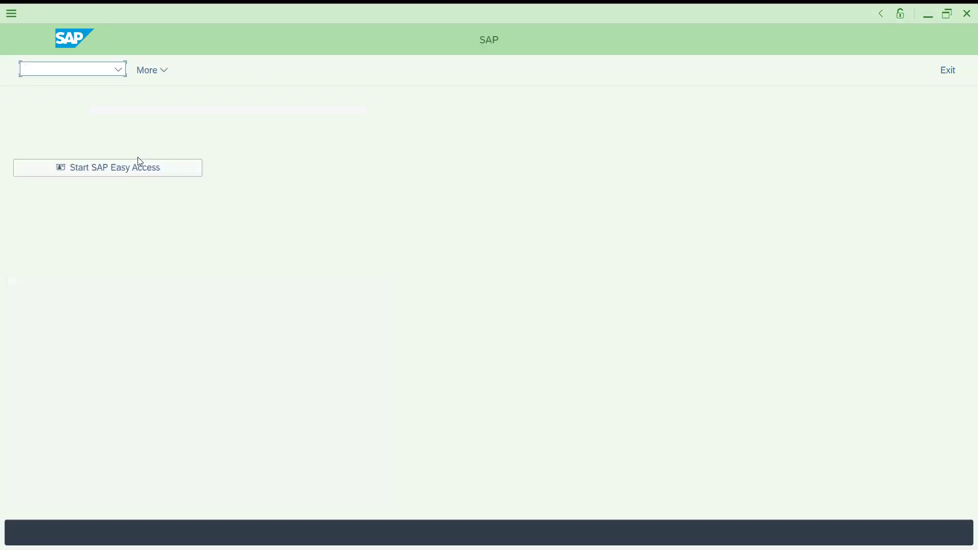
{"action": "left_click", "coordinate": [130, 172]}
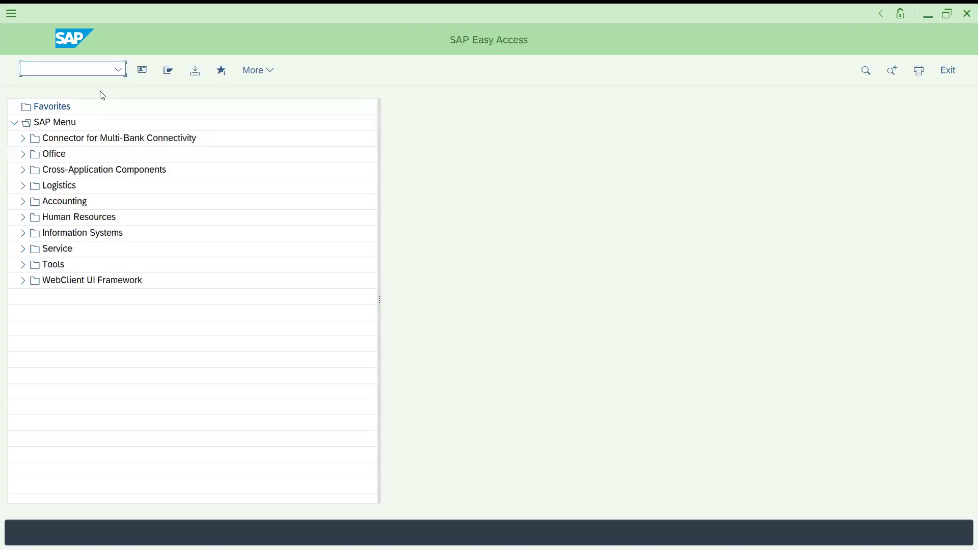
{"action": "type", "text": "VA06"}
{"action": "key", "text": "Return"}
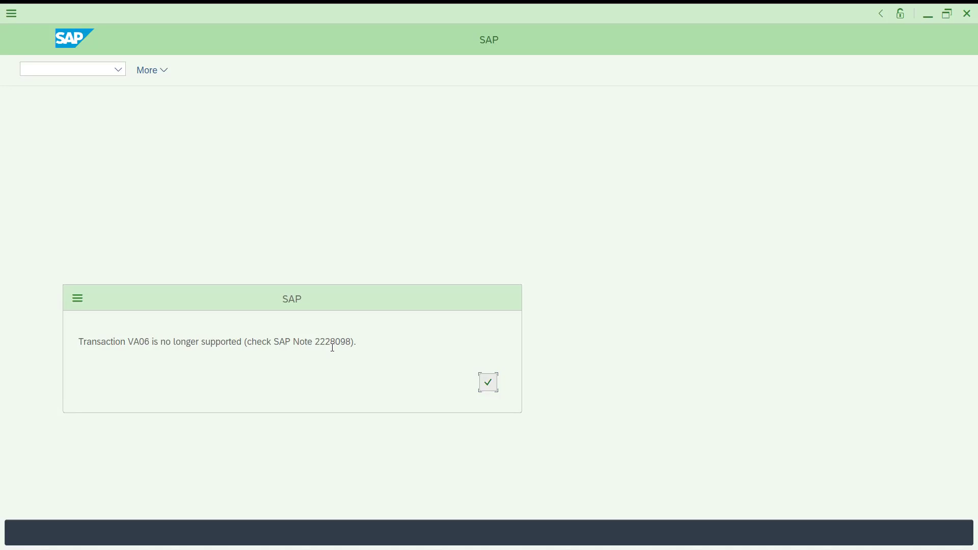
{"action": "left_click", "coordinate": [488, 384]}
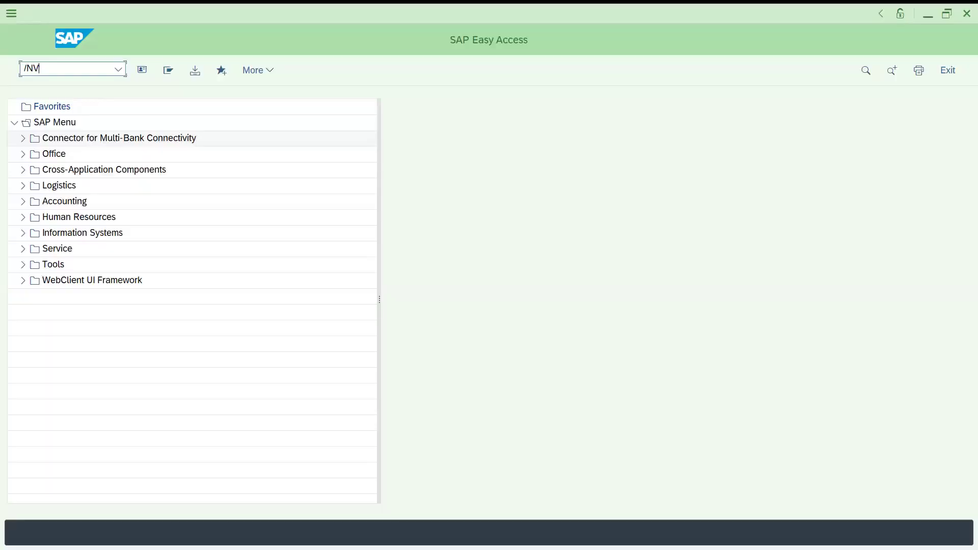
Start a sales order of type dor with sales organization DRT1, channel D1, division DD.
{"action": "type", "text": "06"}
{"action": "key", "text": "Return"}
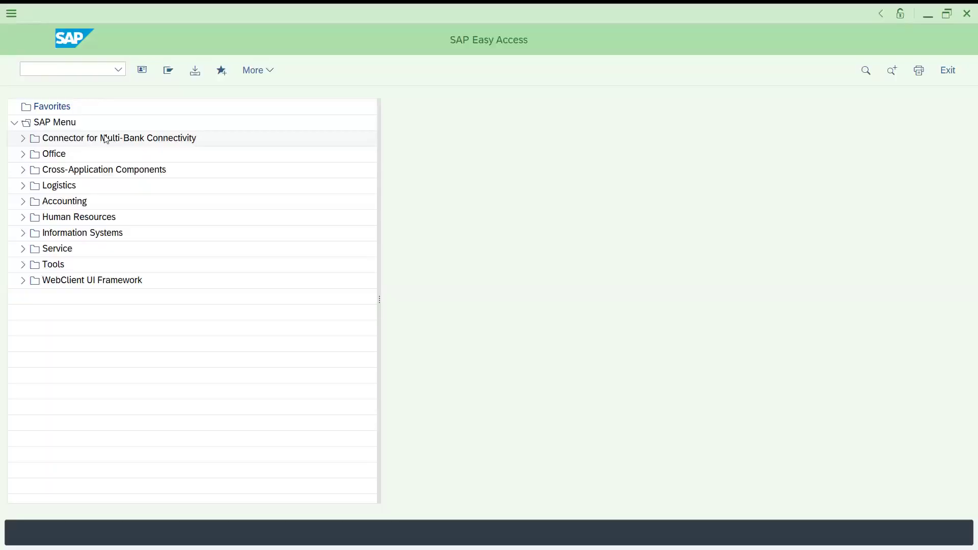
{"action": "key", "text": "BackSpace"}
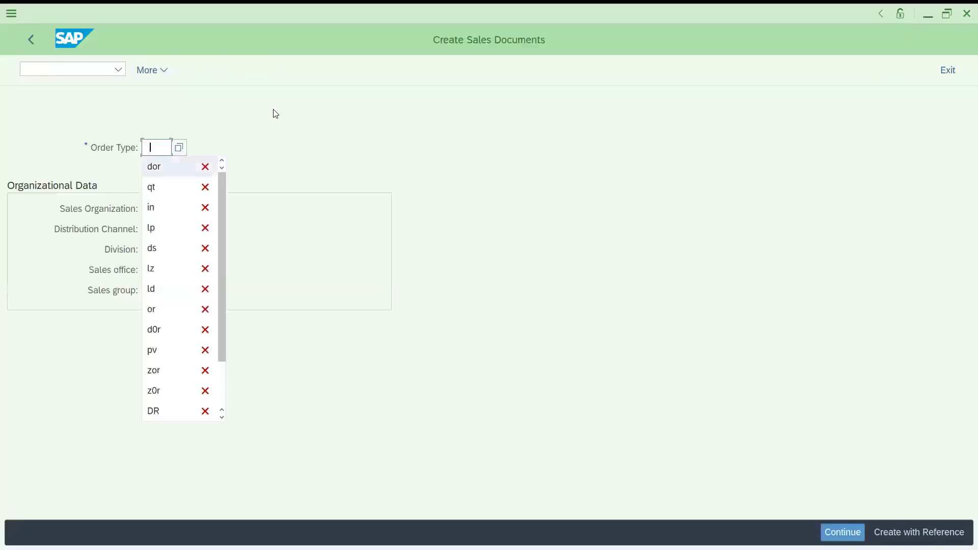
{"action": "key", "text": "Return"}
{"action": "key", "text": "Tab"}
{"action": "key", "text": "BackSpace"}
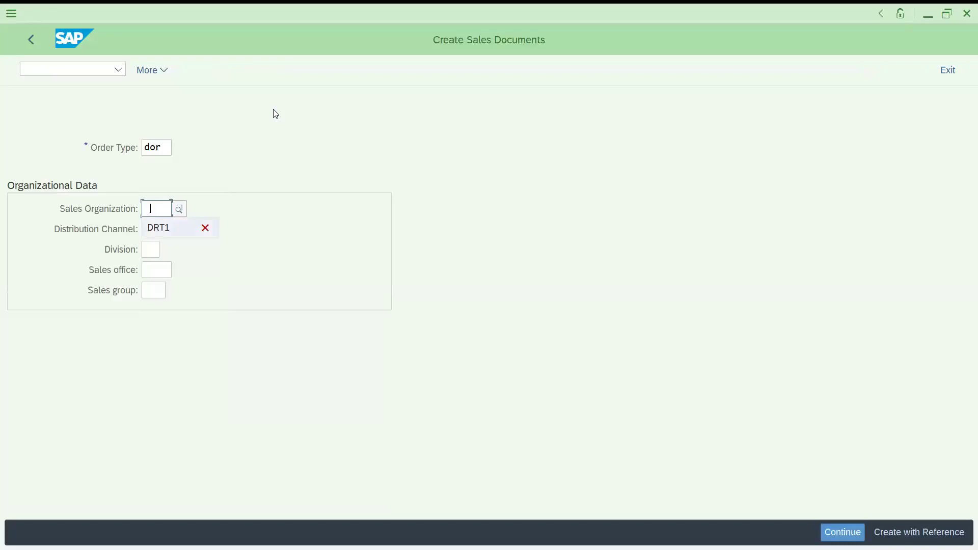
{"action": "key", "text": "Return"}
{"action": "key", "text": "Tab"}
{"action": "key", "text": "BackSpace"}
{"action": "key", "text": "Return"}
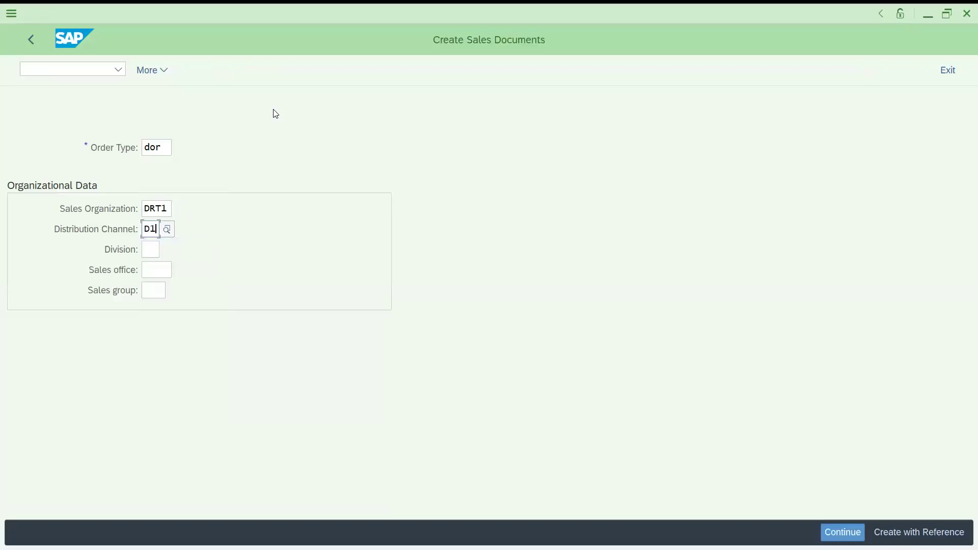
{"action": "key", "text": "Tab"}
{"action": "key", "text": "BackSpace"}
{"action": "key", "text": "Return"}
{"action": "key", "text": "Return"}
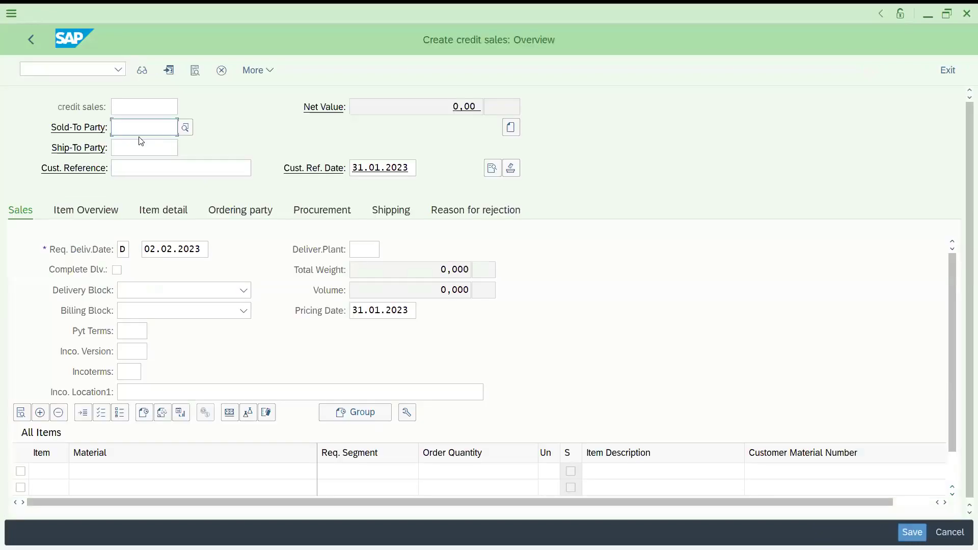
Choose the customer as sold-to party and accept the customer reference warning.
{"action": "left_click", "coordinate": [139, 132]}
{"action": "left_click", "coordinate": [139, 145]}
{"action": "key", "text": "Return"}
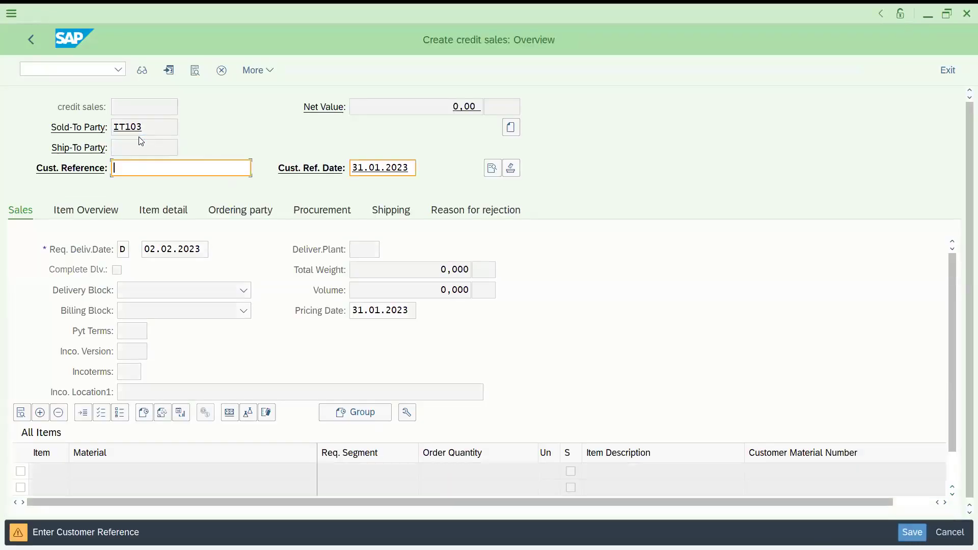
{"action": "key", "text": "Return"}
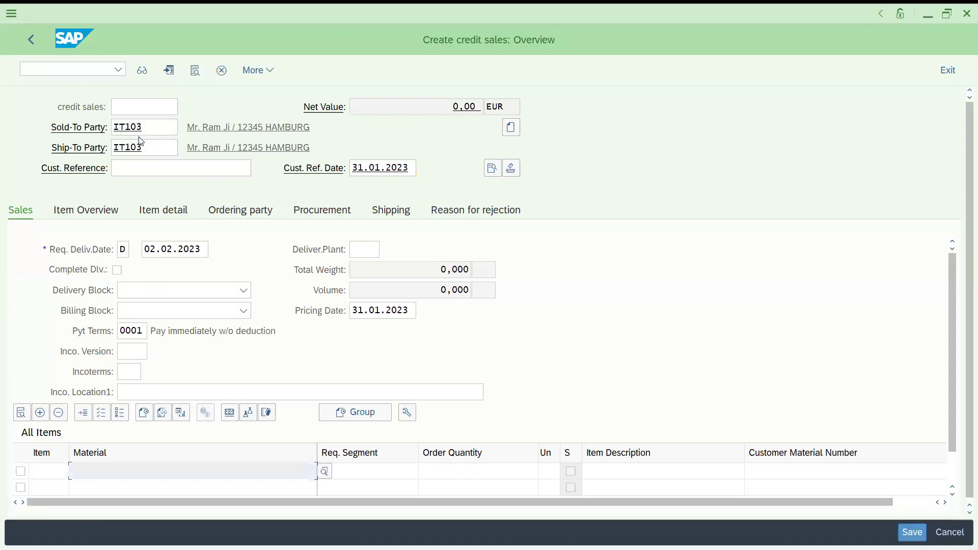
Add material 113 with quantity 2 as the first item and save the order.
{"action": "key", "text": "Down"}
{"action": "key", "text": "Return"}
{"action": "key", "text": "Tab"}
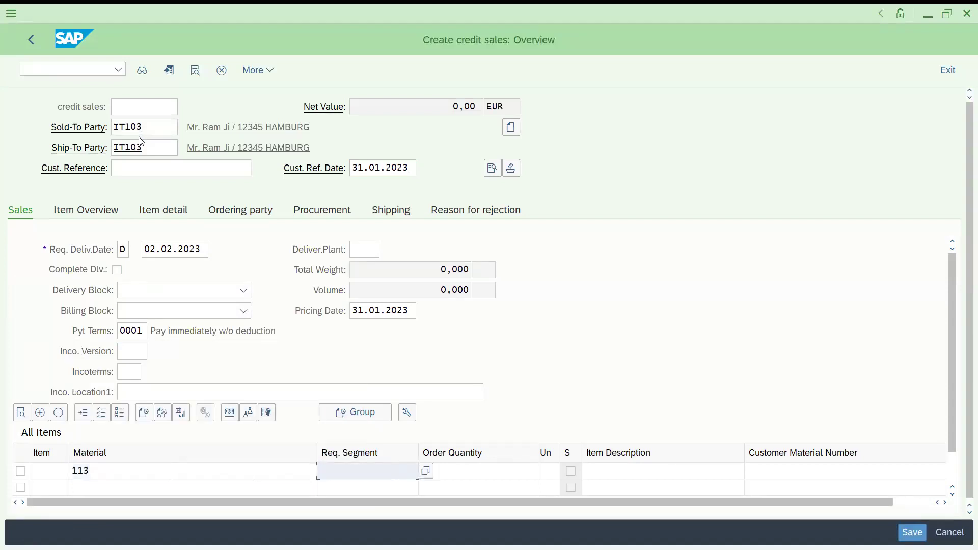
{"action": "key", "text": "Tab"}
{"action": "type", "text": "2"}
{"action": "key", "text": "Return"}
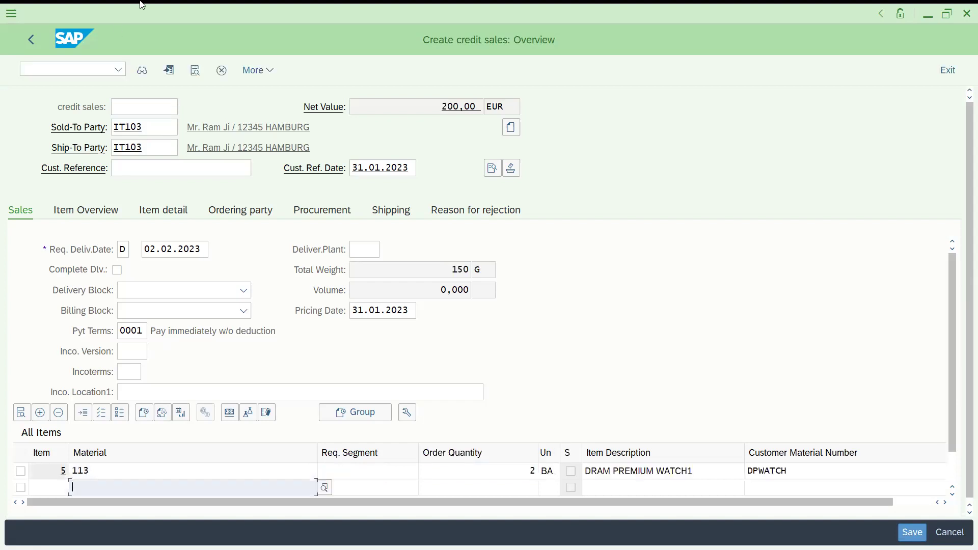
{"action": "key", "text": "ctrl+s"}
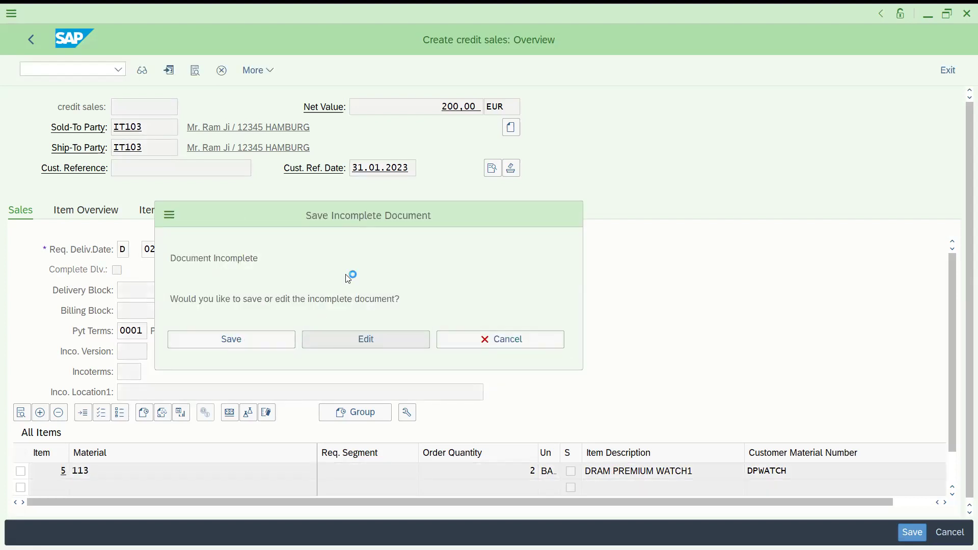
Review the incompletion log for missing customer reference and Incoterms, then save order 175 incomplete.
{"action": "key", "text": "Return"}
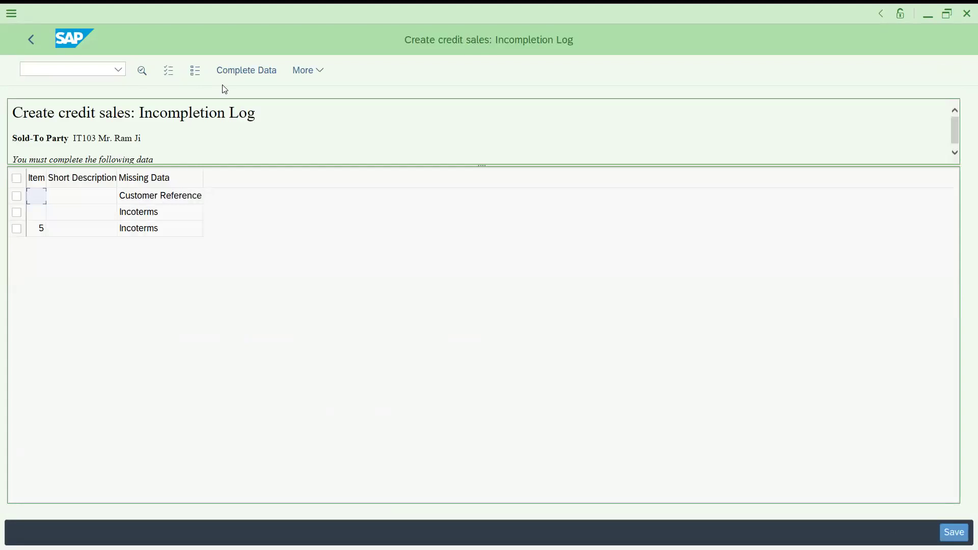
{"action": "left_click", "coordinate": [33, 45]}
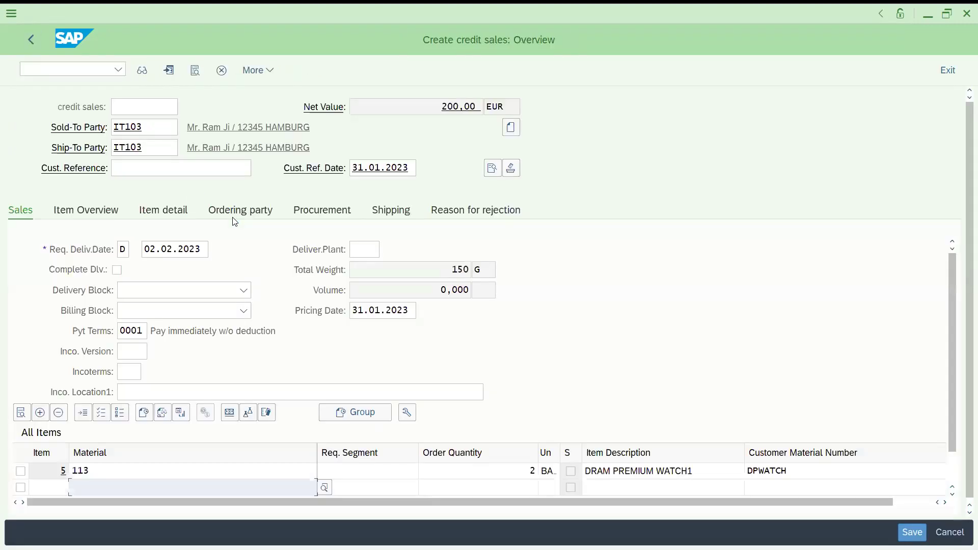
{"action": "key", "text": "ctrl+s"}
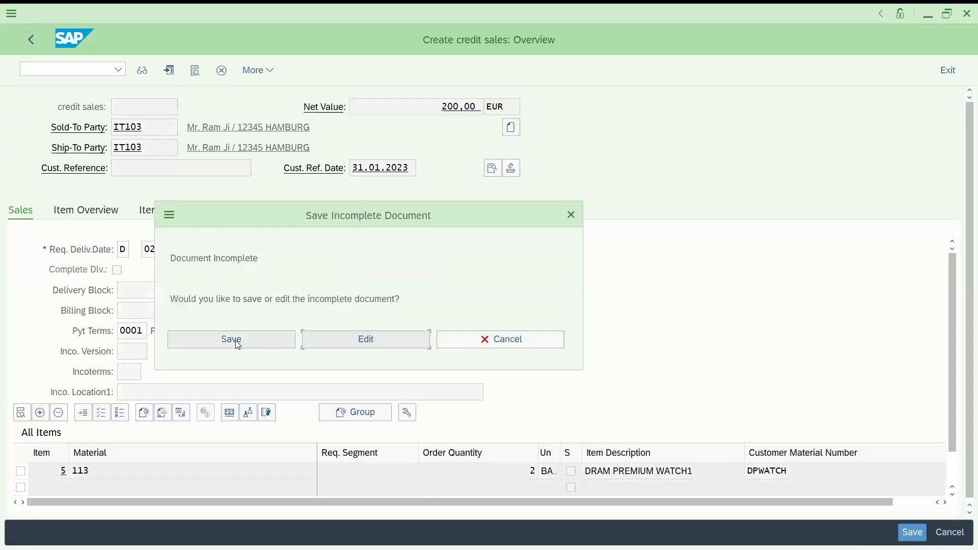
{"action": "left_click", "coordinate": [236, 341]}
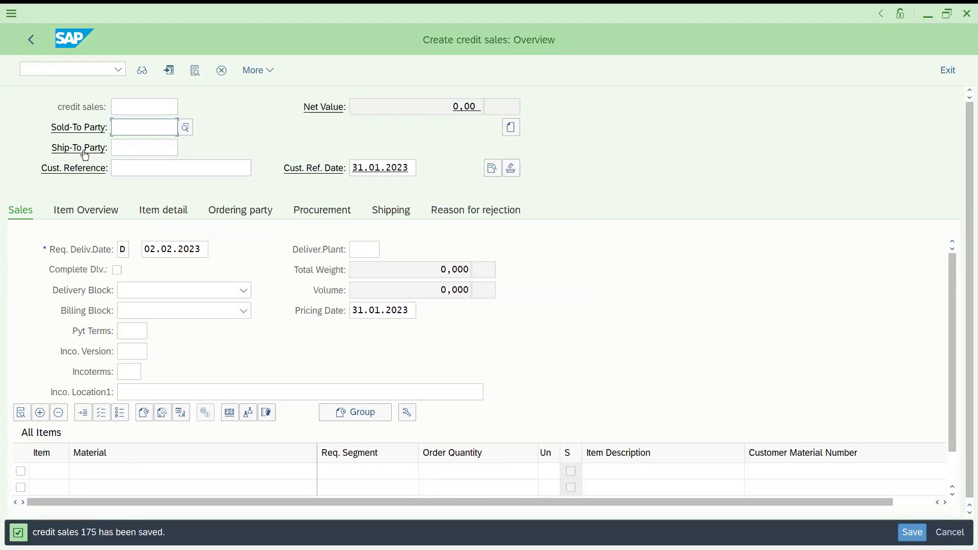
Open the Incomplete SD Documents report and execute it for sales organization DRT1.
{"action": "left_click", "coordinate": [53, 70]}
{"action": "type", "text": "/"}
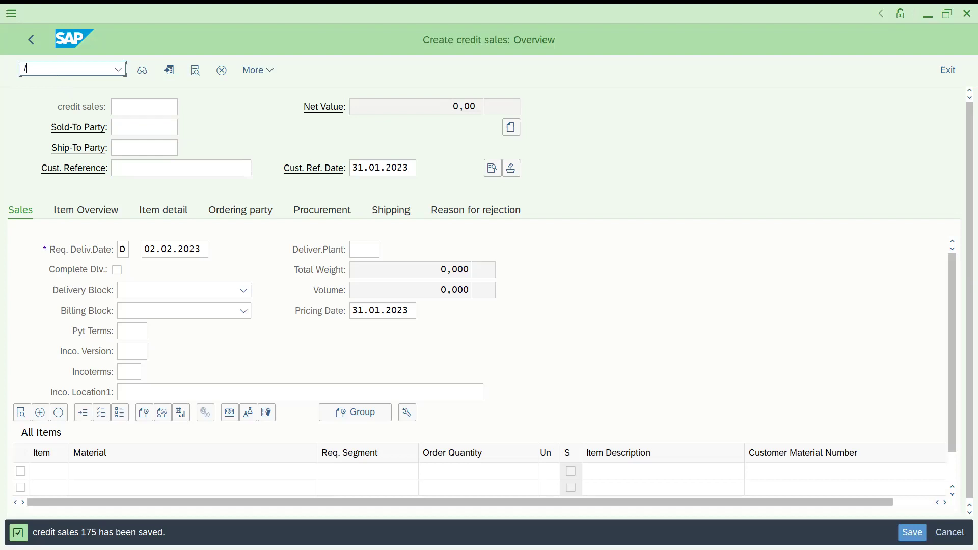
{"action": "type", "text": "NV.00"}
{"action": "key", "text": "Return"}
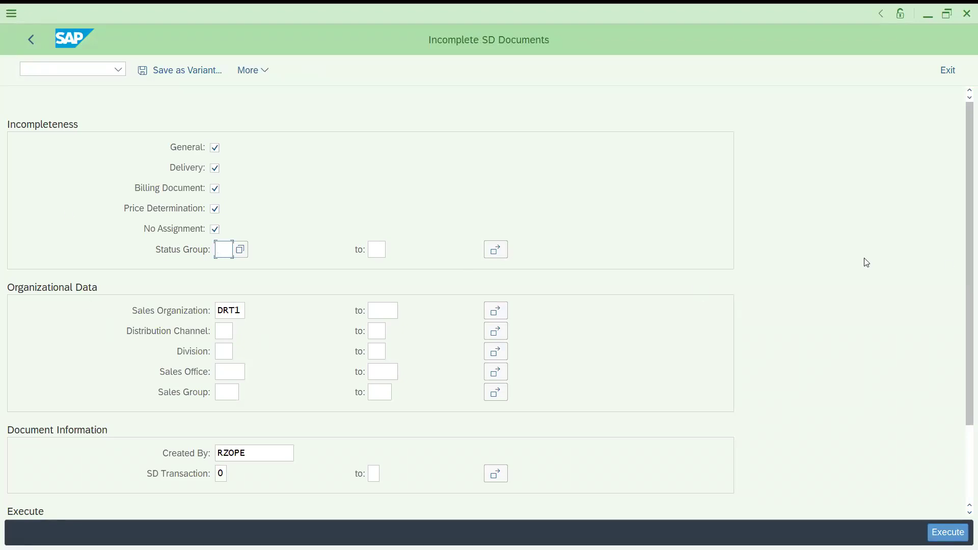
{"action": "left_click_drag", "start_coordinate": [964, 282], "coordinate": [964, 354]}
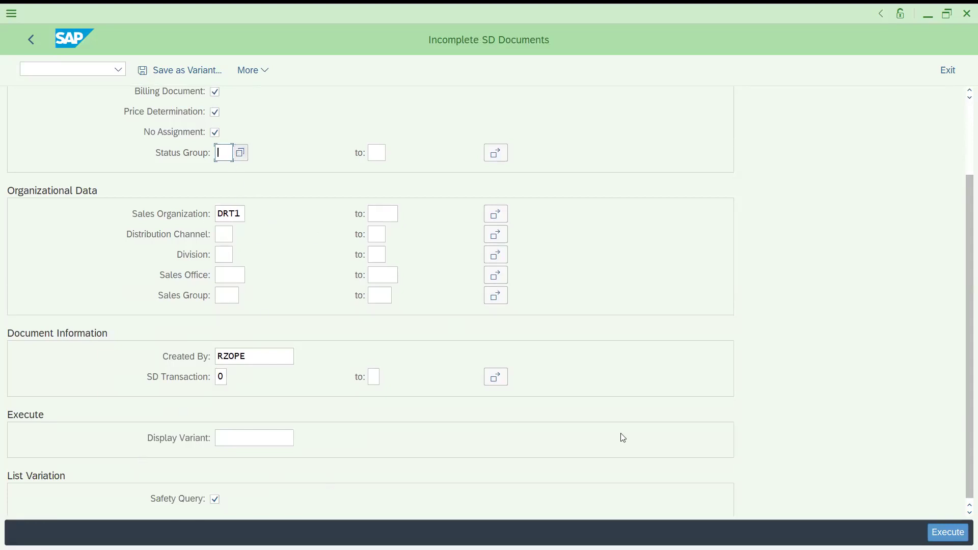
{"action": "double_click", "coordinate": [251, 357]}
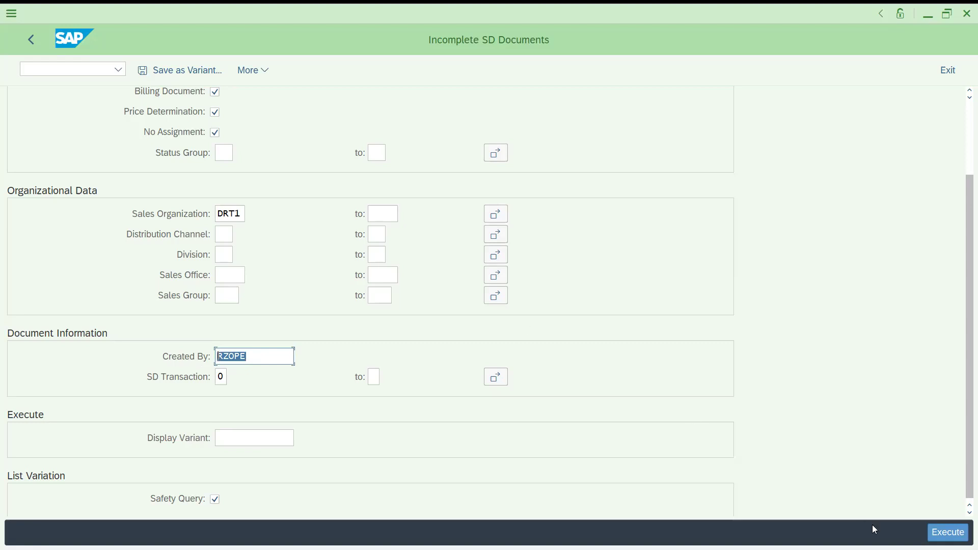
{"action": "left_click", "coordinate": [943, 535]}
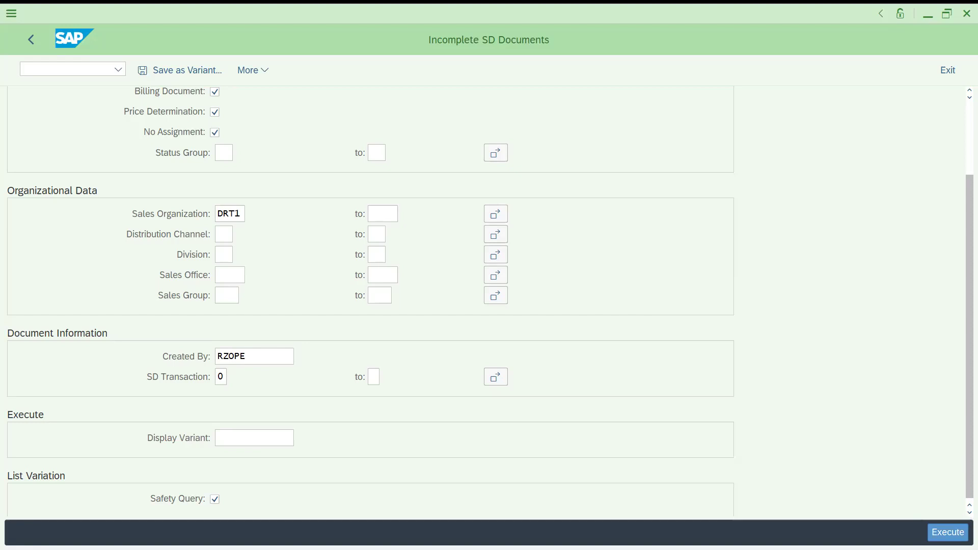
{"action": "key", "text": "F8"}
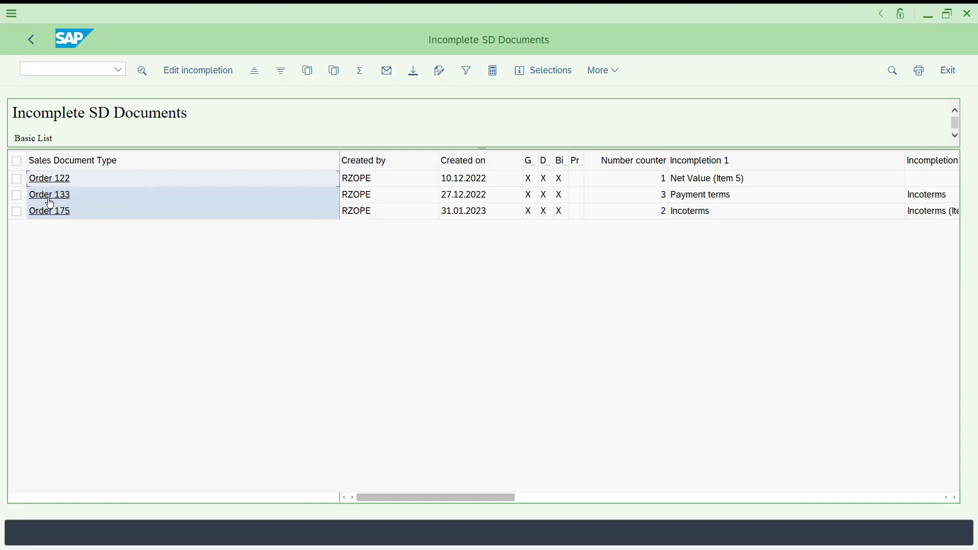
{"action": "left_click", "coordinate": [703, 184]}
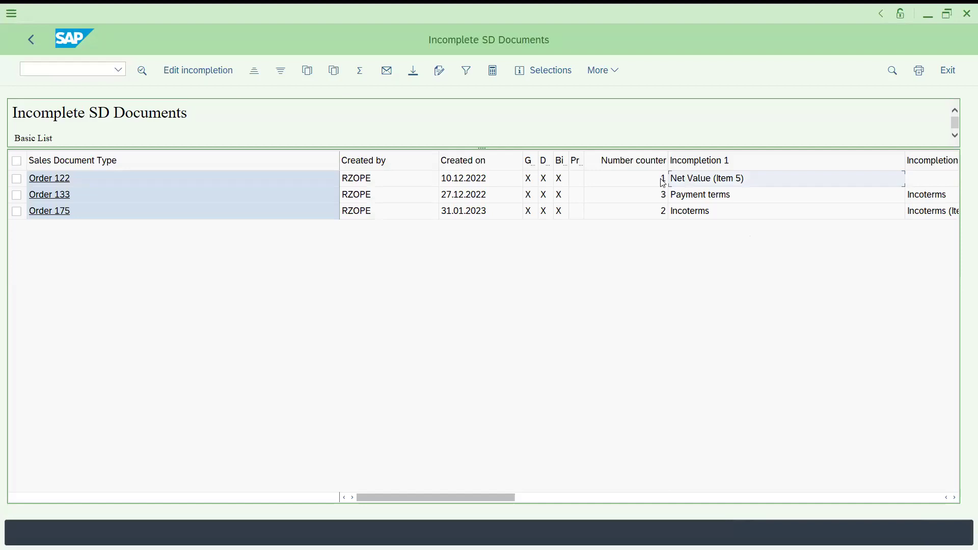
{"action": "key", "text": "Right"}
{"action": "key", "text": "Right"}
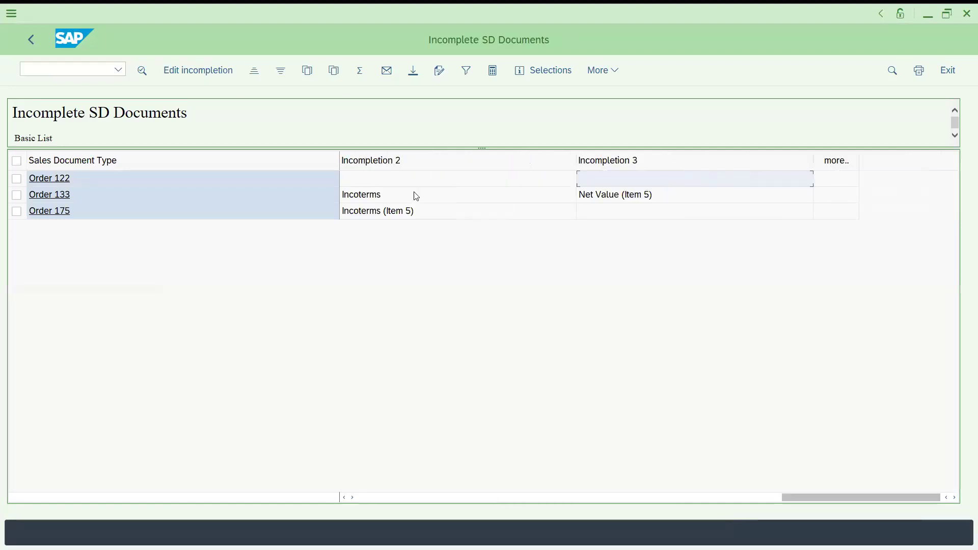
{"action": "left_click", "coordinate": [530, 498]}
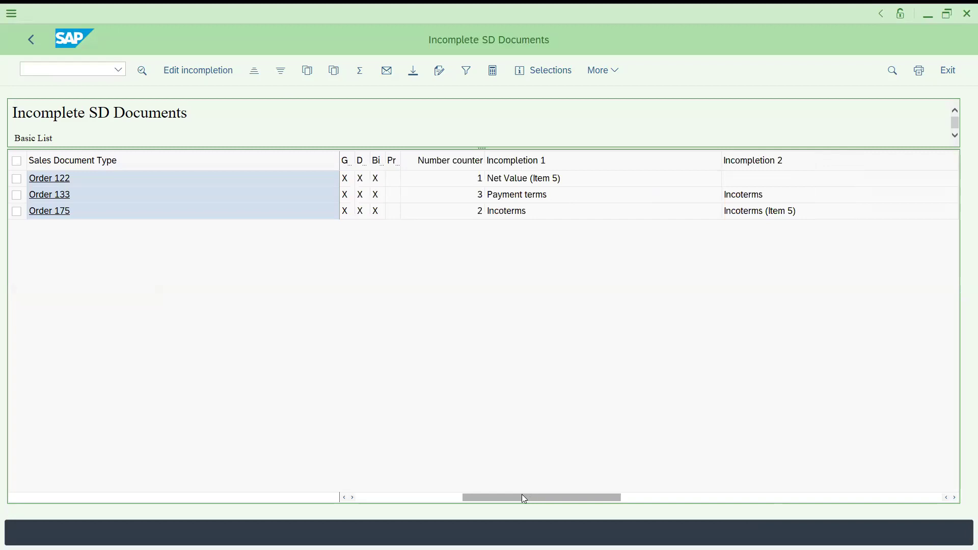
{"action": "left_click", "coordinate": [474, 200]}
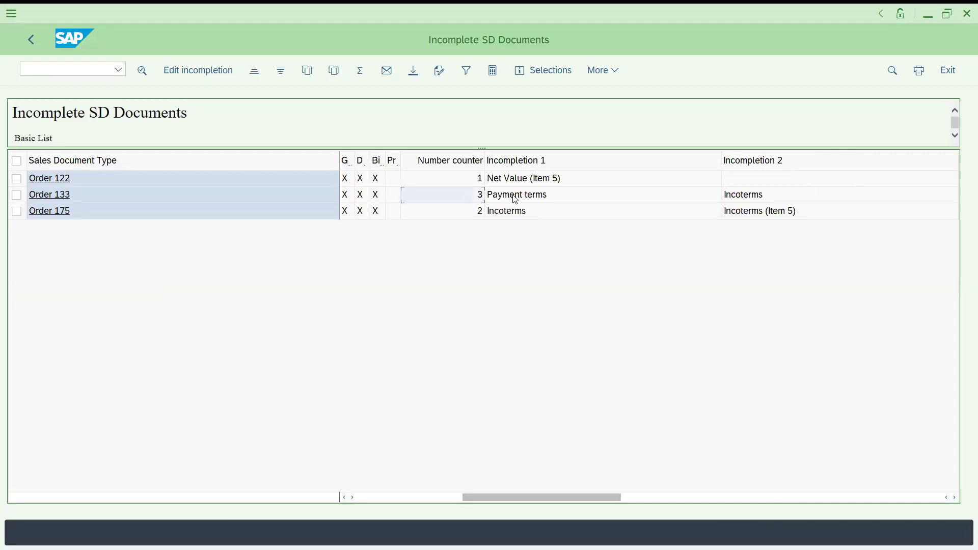
{"action": "key", "text": "Right"}
{"action": "key", "text": "Right"}
{"action": "key", "text": "Right"}
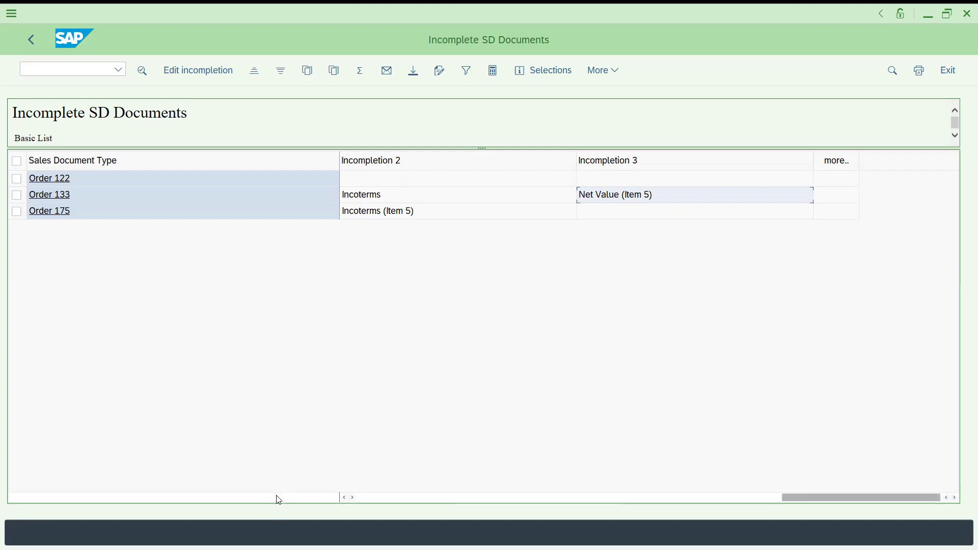
{"action": "left_click", "coordinate": [394, 502]}
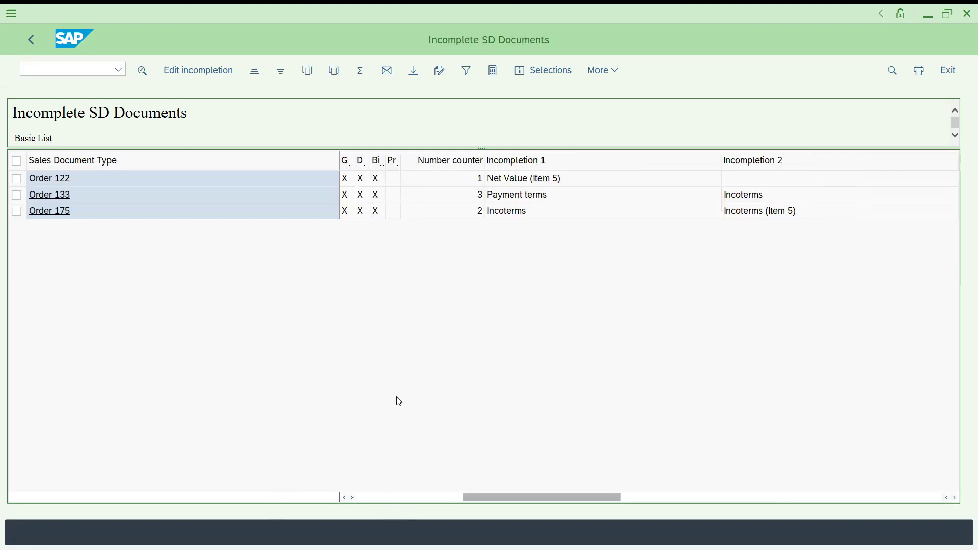
{"action": "left_click", "coordinate": [501, 216]}
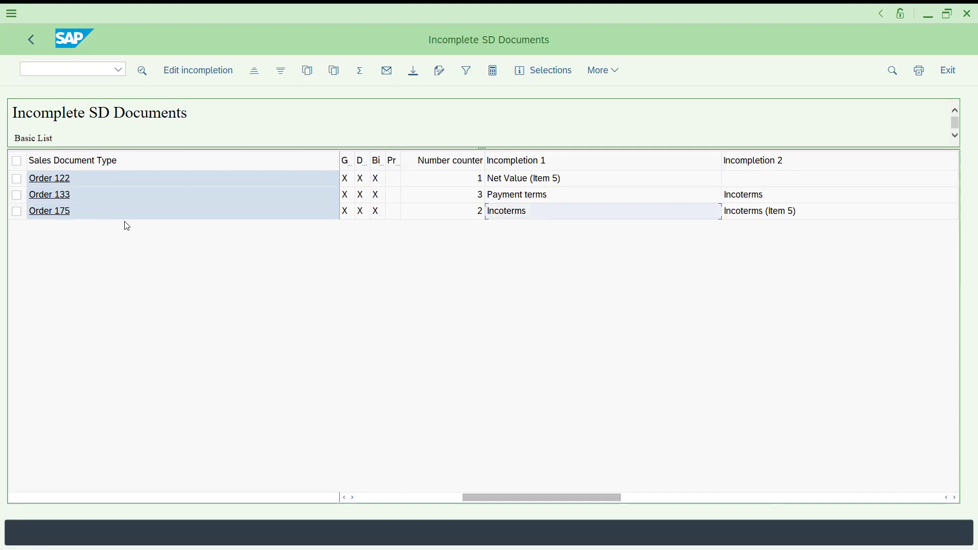
{"action": "key", "text": "Right"}
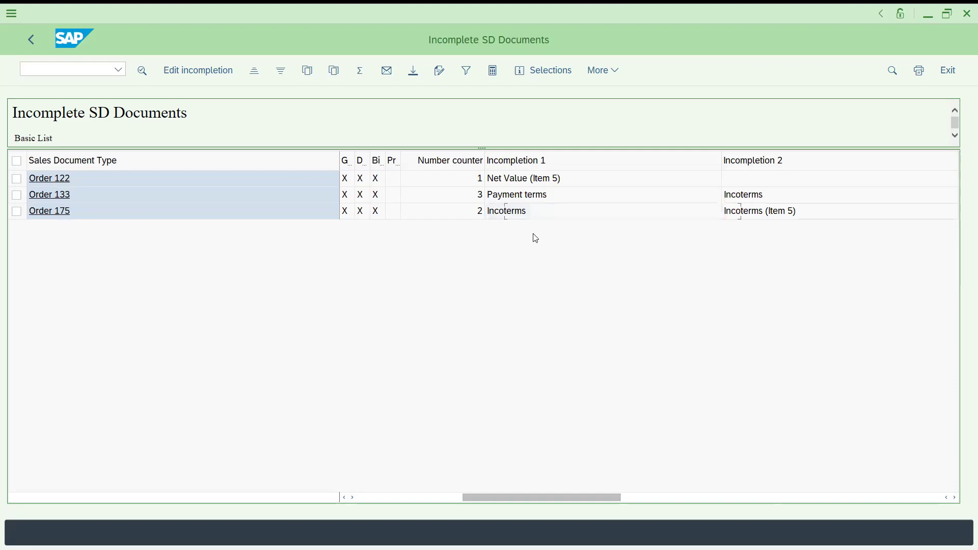
{"action": "key", "text": "Right"}
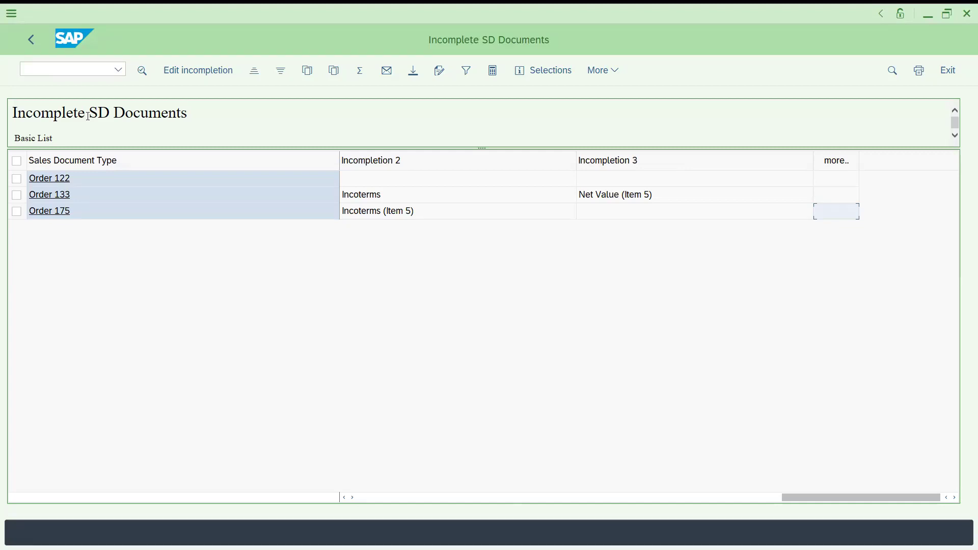
Open order 175's incompletion log from the list and set its Incoterms to CIP.
{"action": "left_click", "coordinate": [34, 42]}
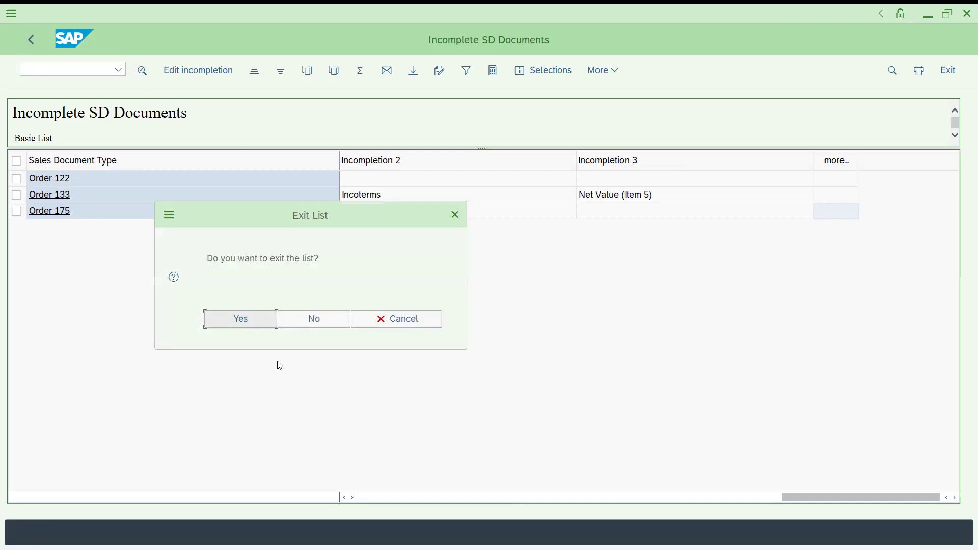
{"action": "left_click", "coordinate": [314, 319]}
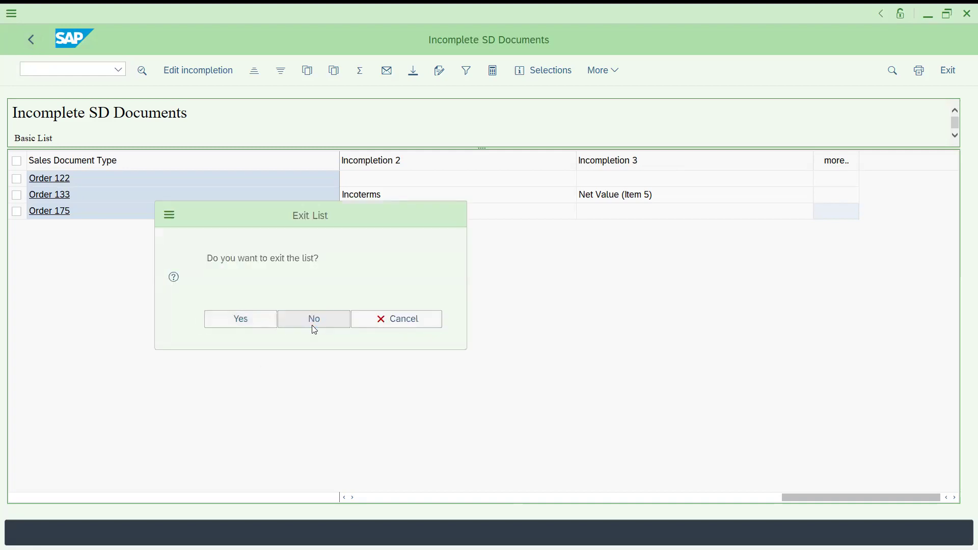
{"action": "left_click", "coordinate": [57, 214]}
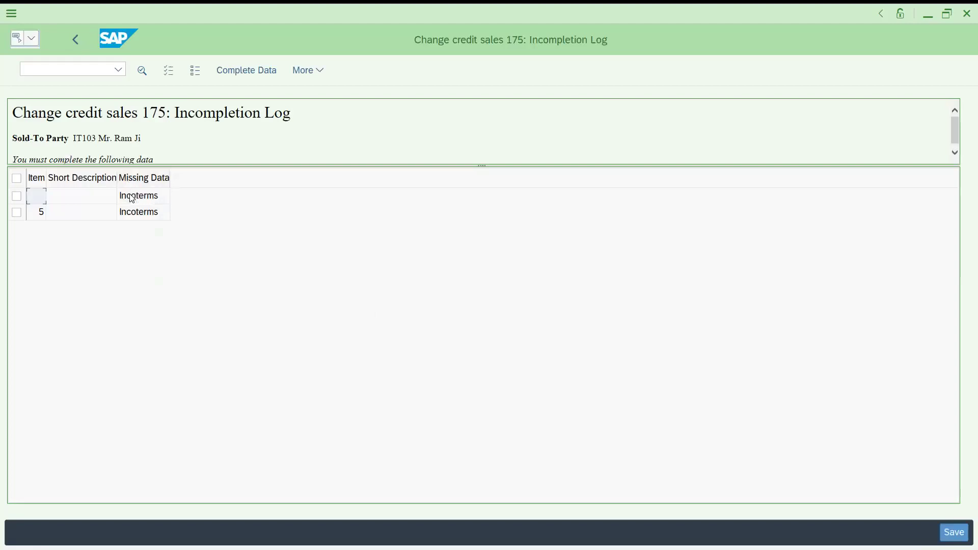
{"action": "double_click", "coordinate": [131, 198]}
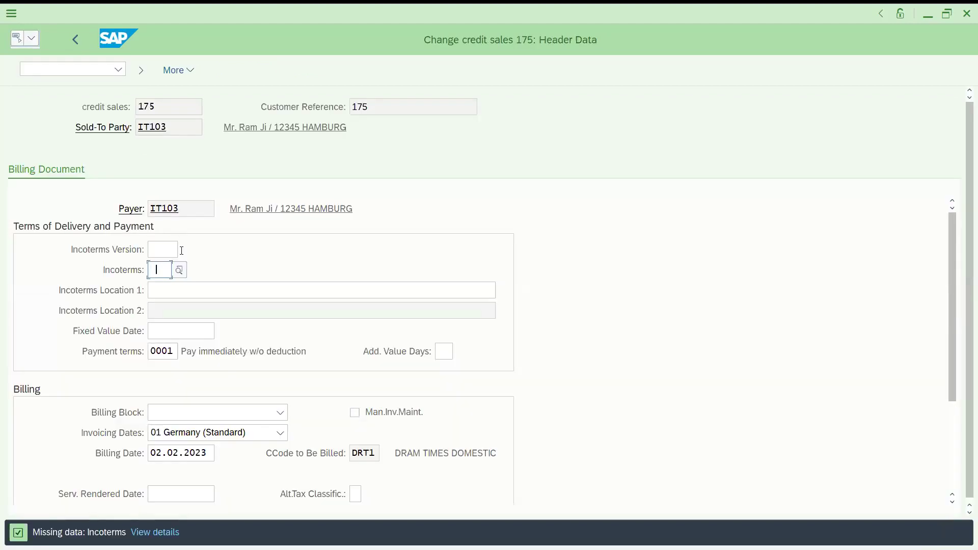
{"action": "key", "text": "Down"}
{"action": "key", "text": "Return"}
Enter Incoterms location HAMBURG and save the completed order 175.
{"action": "key", "text": "Tab"}
{"action": "key", "text": "Tab"}
{"action": "key", "text": "shift+Tab"}
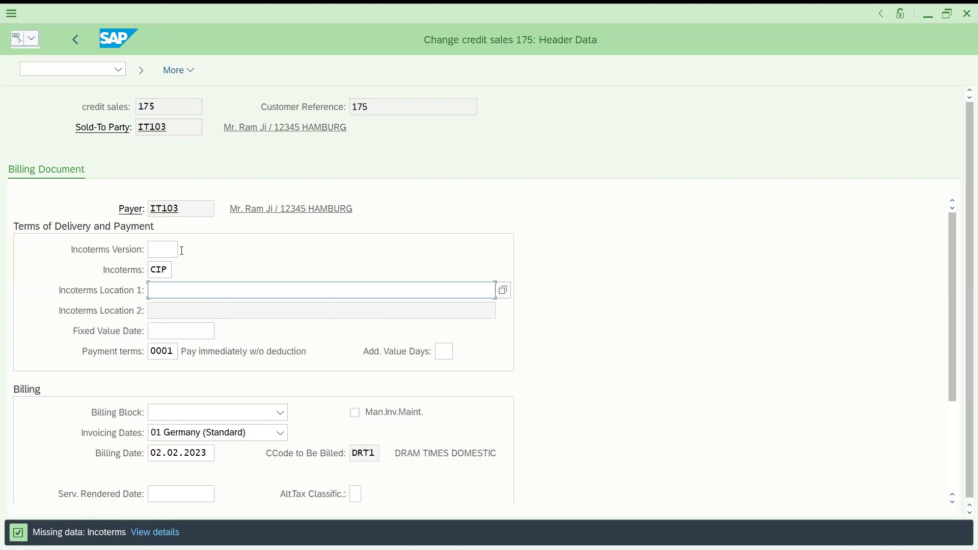
{"action": "type", "text": "HAMBURG"}
{"action": "key", "text": "Return"}
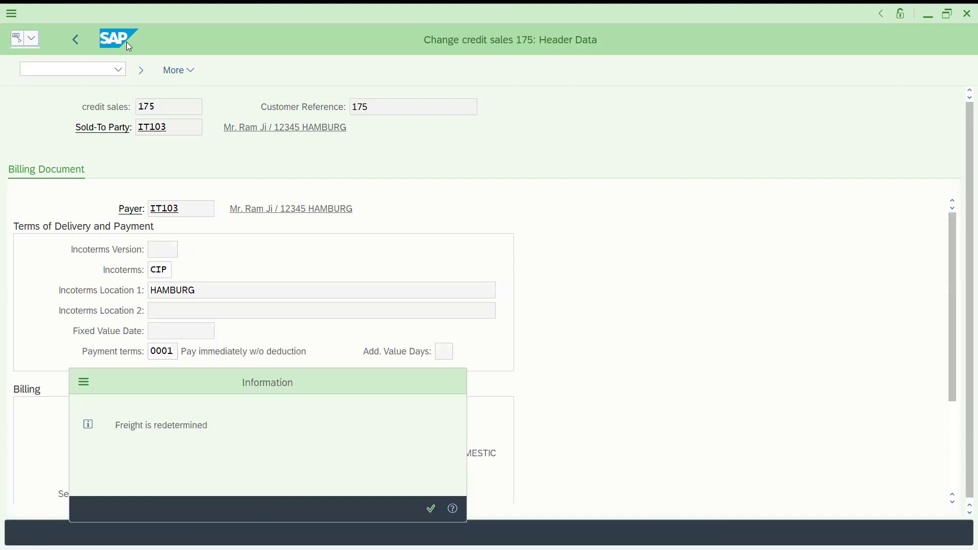
{"action": "key", "text": "Return"}
{"action": "left_click", "coordinate": [75, 40]}
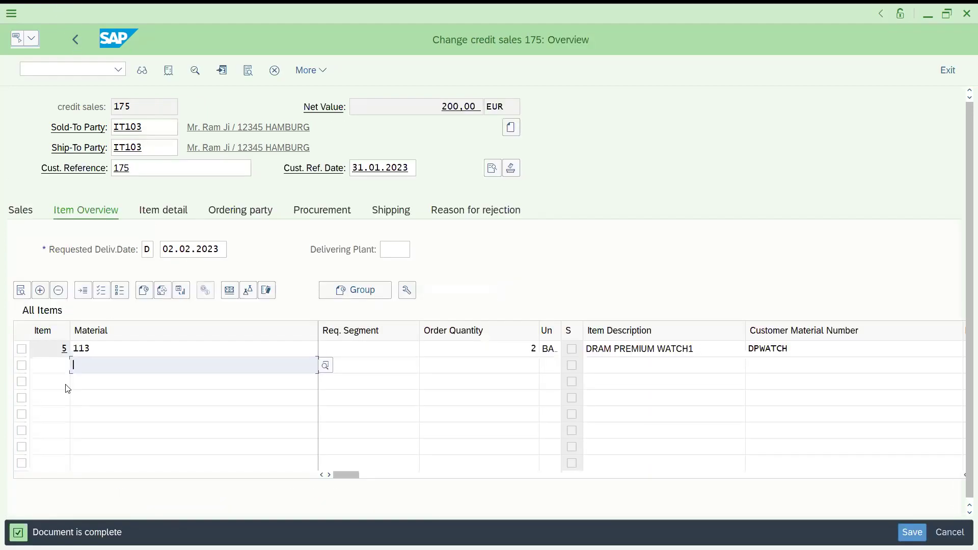
{"action": "left_click", "coordinate": [193, 300]}
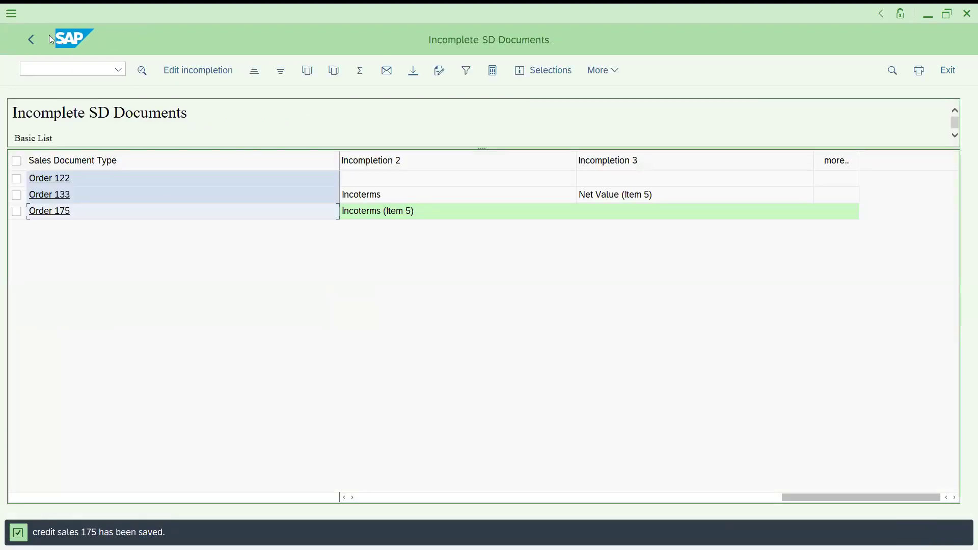
Exit the list and rerun the report, leaving only orders 122 and 133.
{"action": "left_click", "coordinate": [30, 39]}
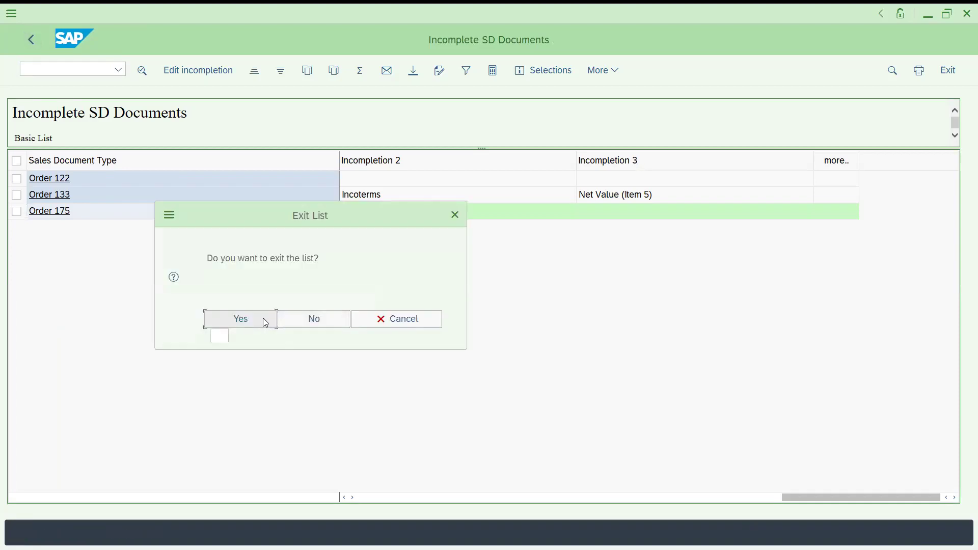
{"action": "left_click", "coordinate": [263, 318]}
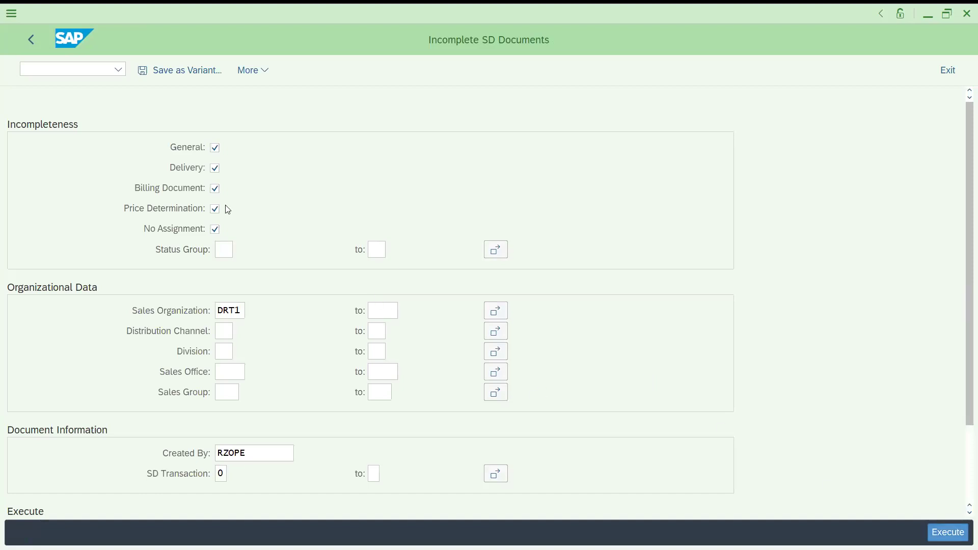
{"action": "key", "text": "F8"}
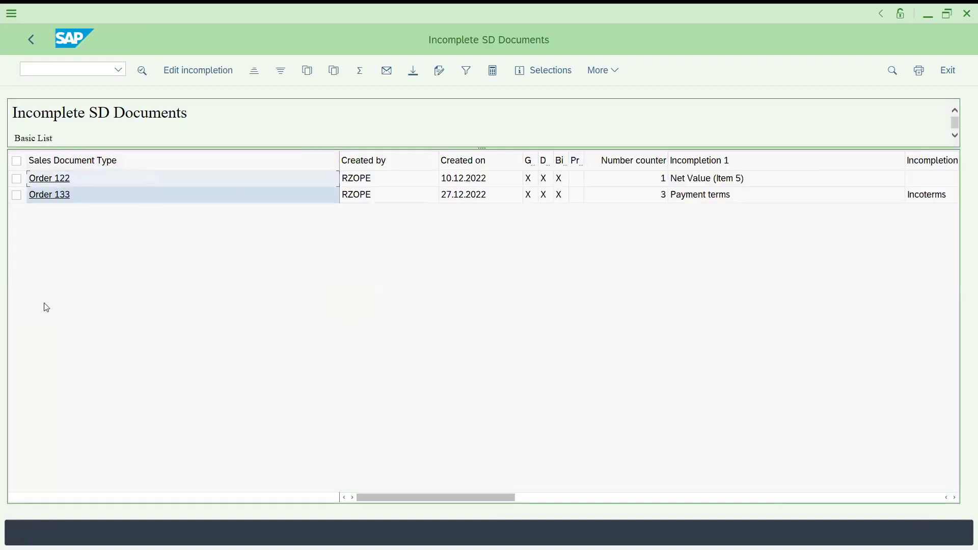